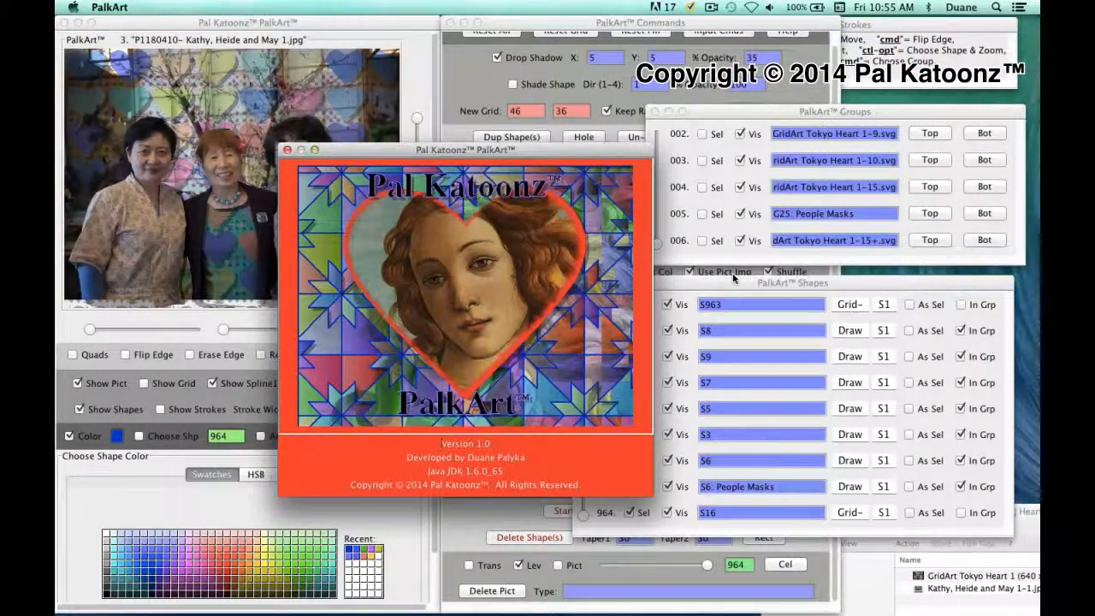
# - Move the PalkArt about window aside and close it to reveal the group photo
pyautogui.moveTo(546, 153); pyautogui.dragTo(606, 146)
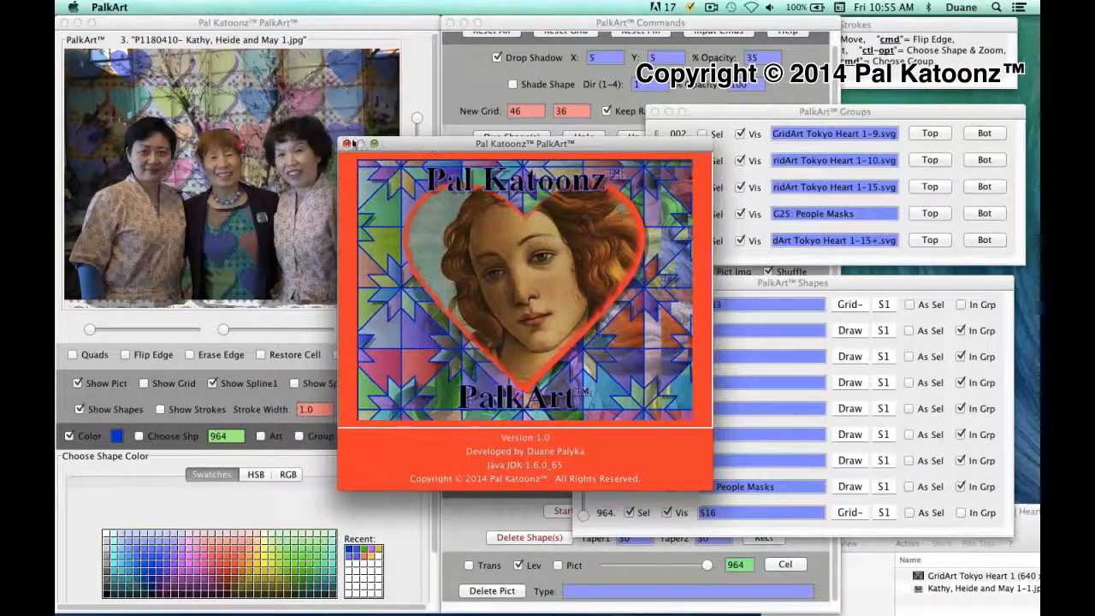
pyautogui.click(346, 143)
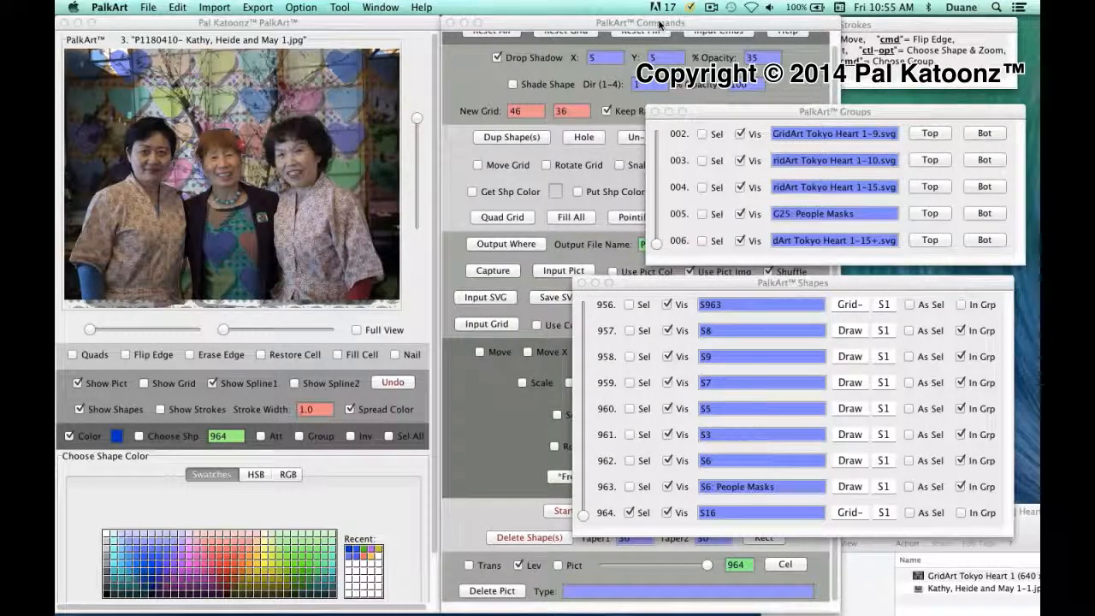
# - Close the Groups and Shapes panels, reopen them from the Window menu, then close them again
pyautogui.click(655, 112)
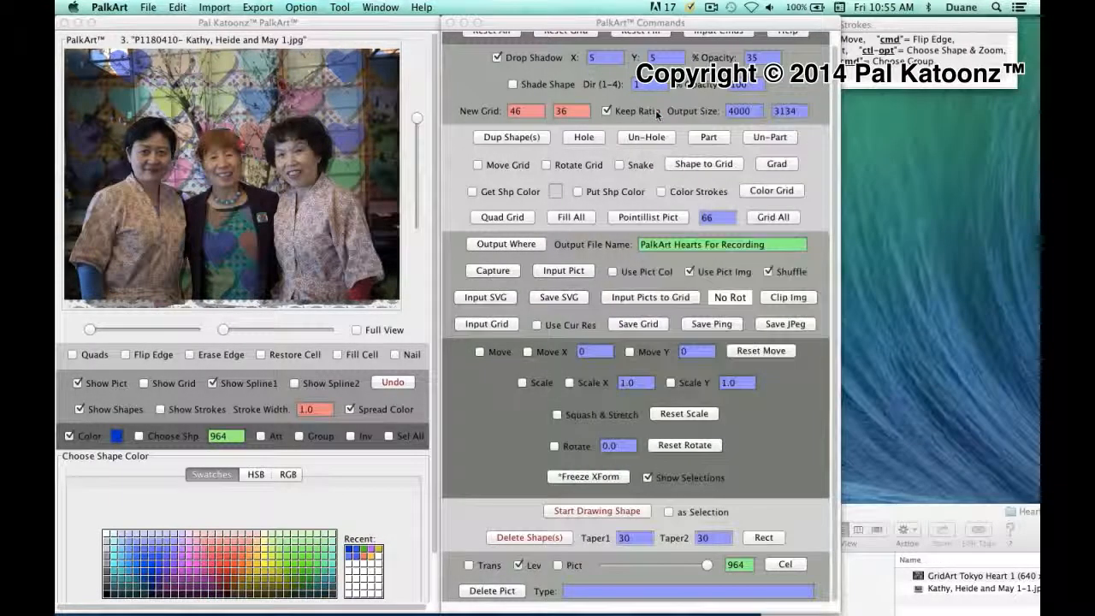
pyautogui.click(376, 8)
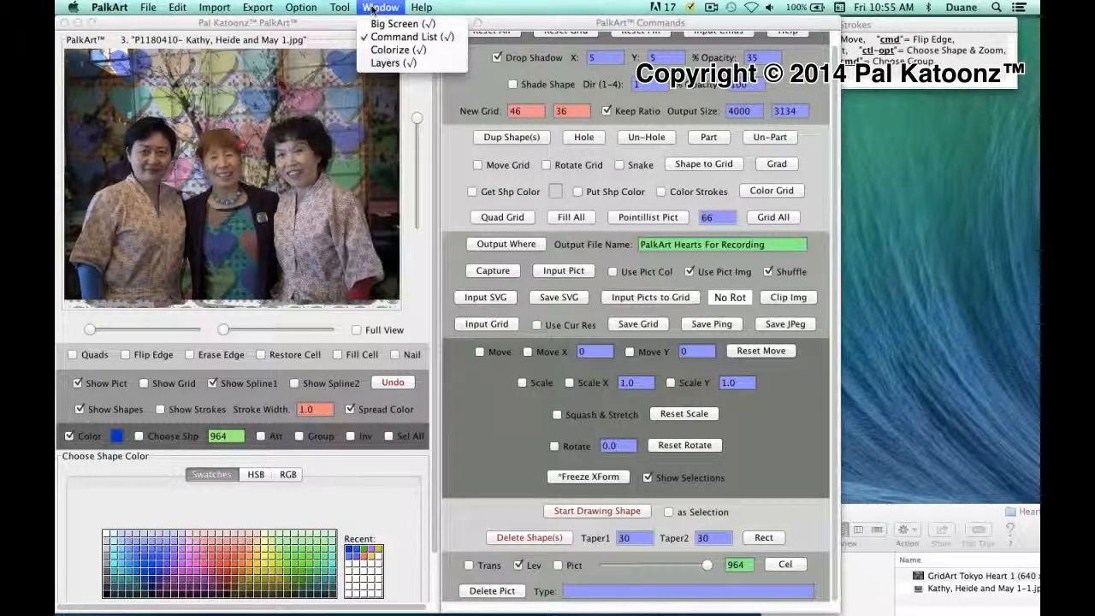
pyautogui.click(378, 62)
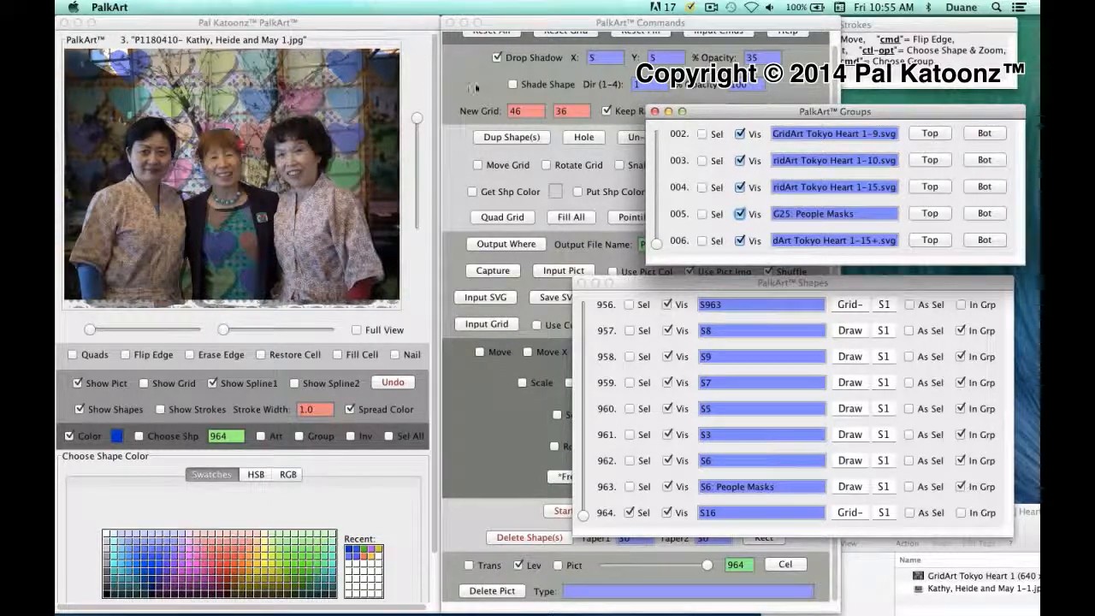
pyautogui.click(656, 112)
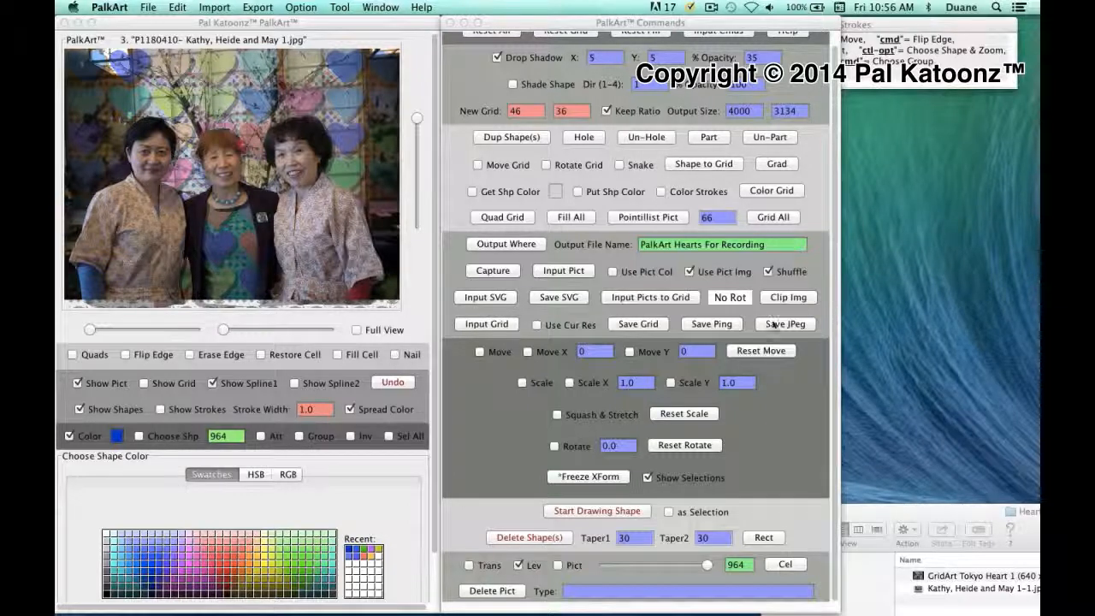
# - Set the output width to 1000 so the height recalculates to 782
pyautogui.click(731, 111)
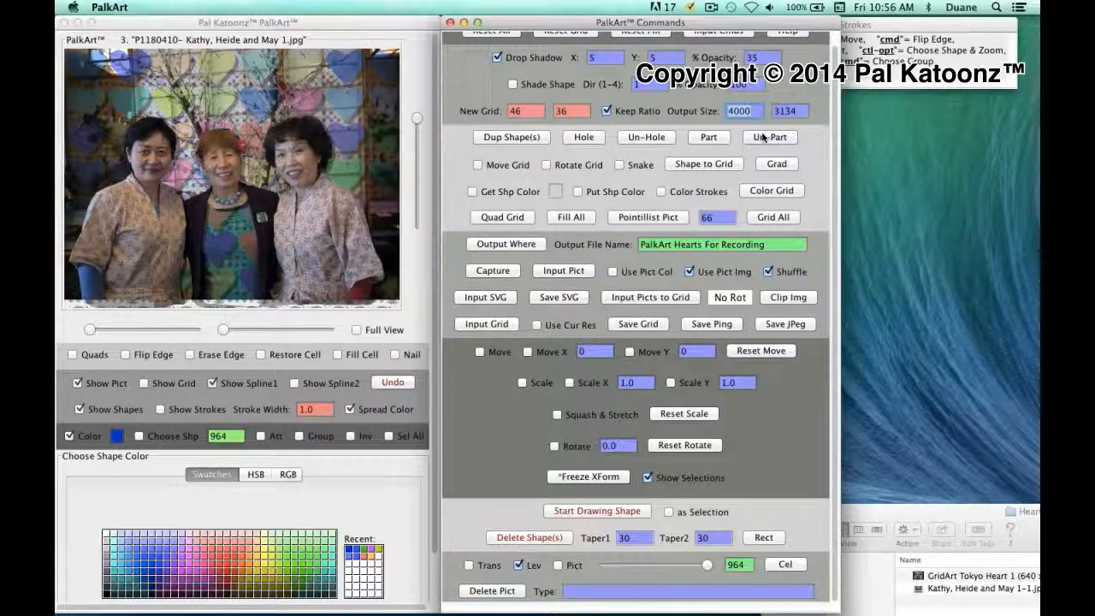
pyautogui.write('1000')
pyautogui.press('Return')
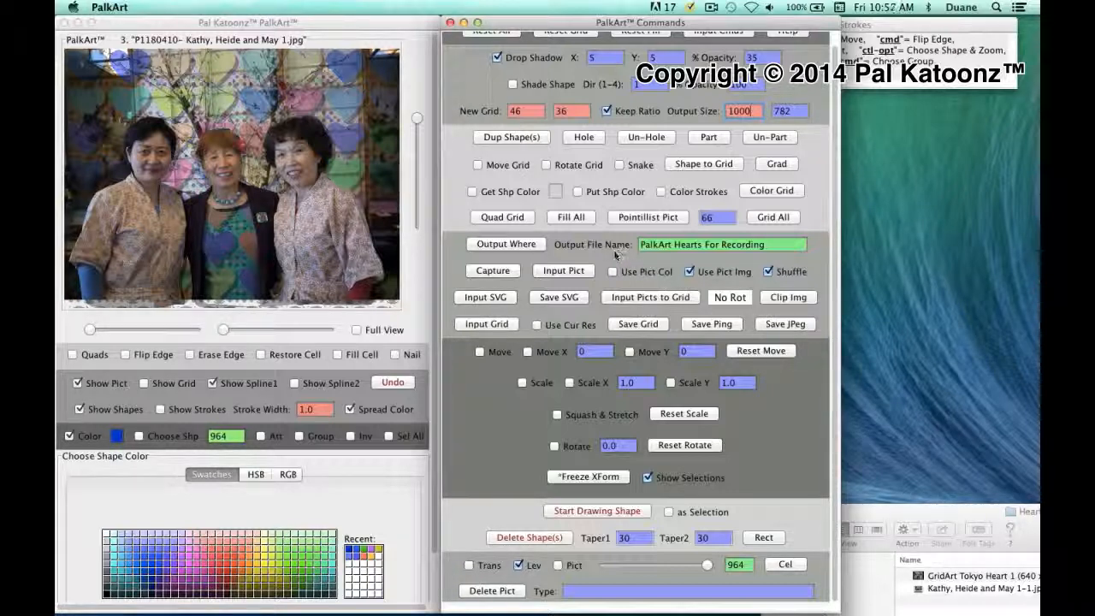
# - Choose the +PICTS > Heart folder as the output destination and acknowledge the notice
pyautogui.click(515, 246)
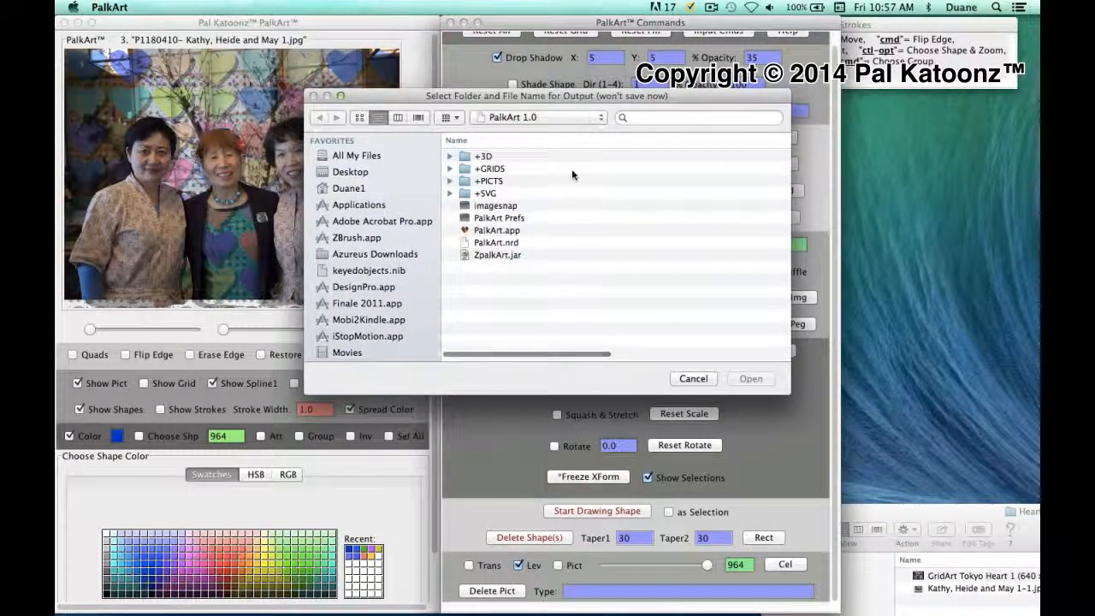
pyautogui.doubleClick(461, 182)
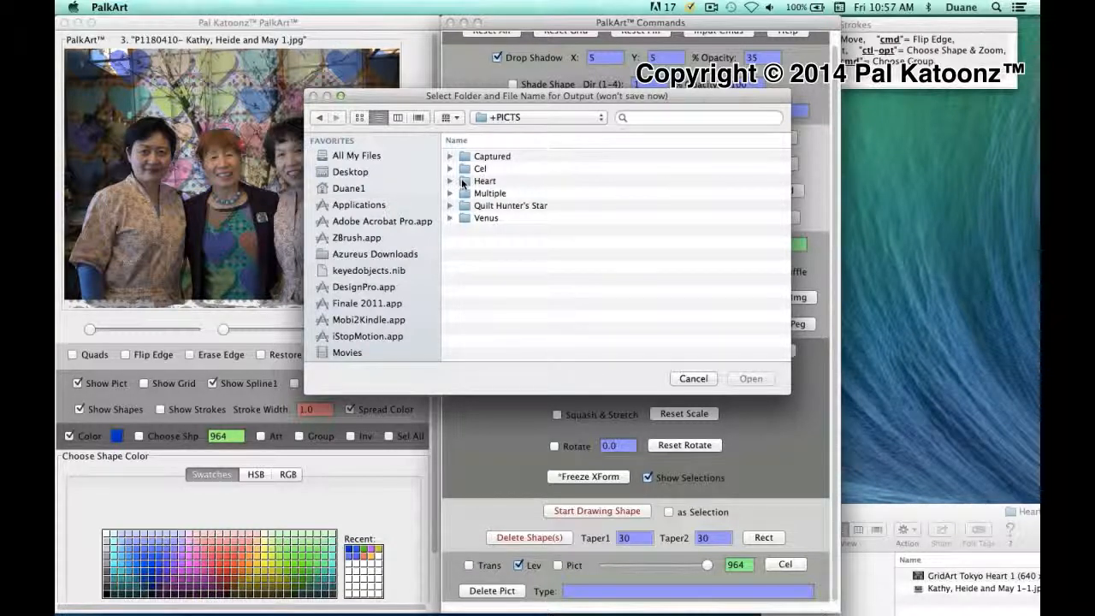
pyautogui.doubleClick(462, 181)
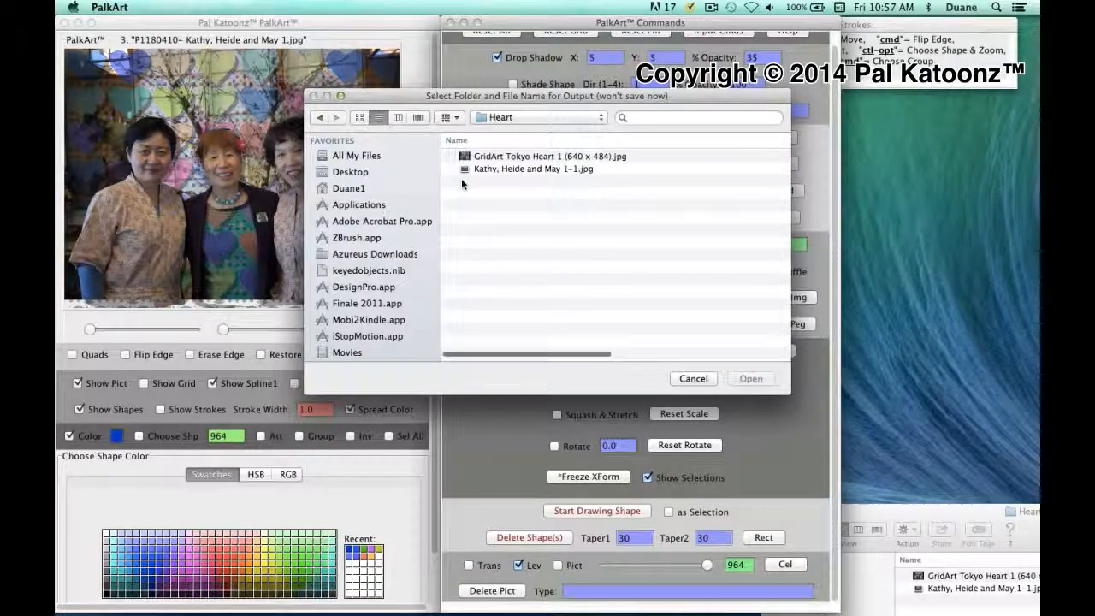
pyautogui.click(471, 158)
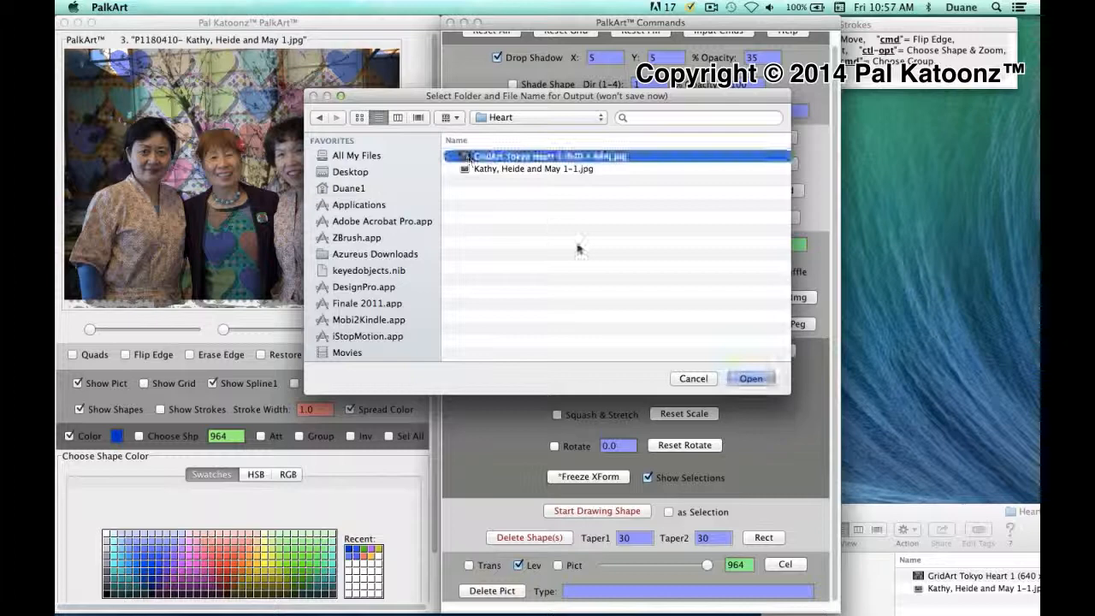
pyautogui.click(749, 378)
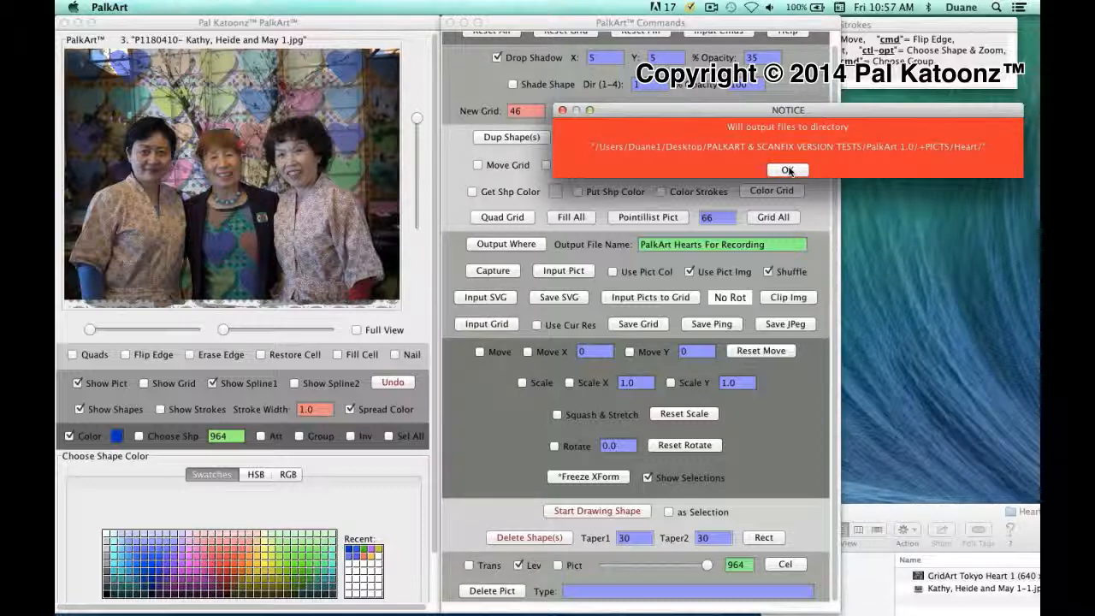
pyautogui.click(787, 170)
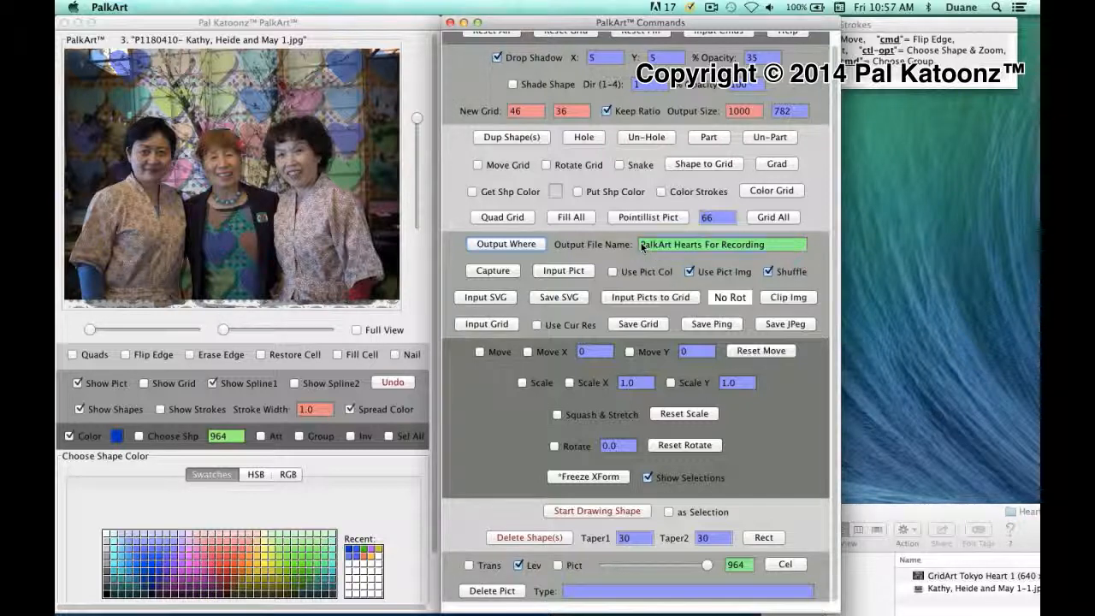
# - Replace the output file name with 'Final Tokyo Girls with Hearts', fixing a typo
pyautogui.moveTo(642, 247); pyautogui.dragTo(791, 268)
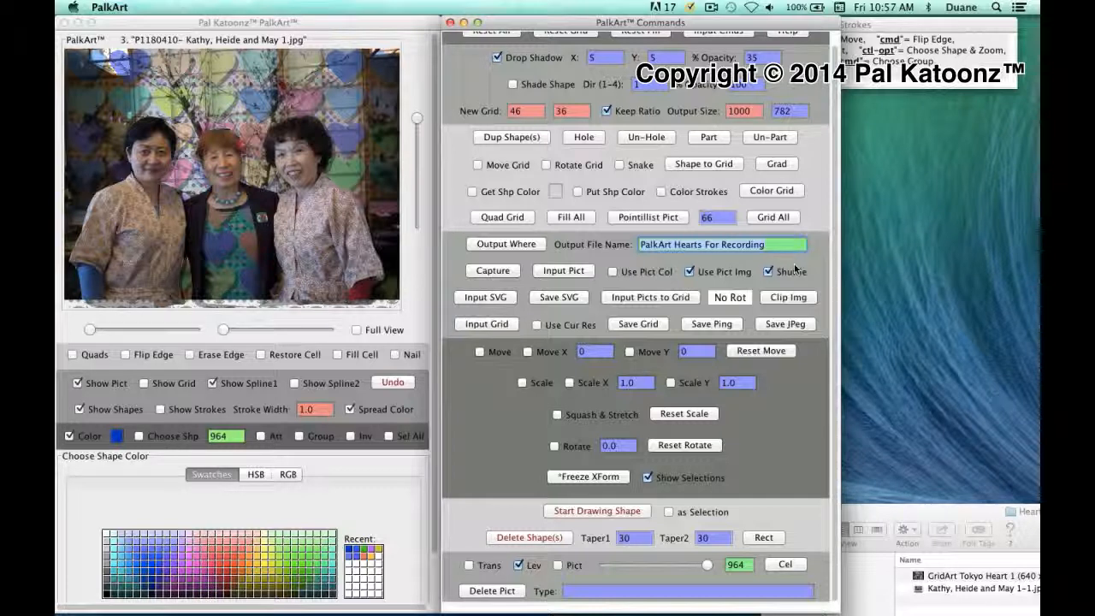
pyautogui.write('Fina')
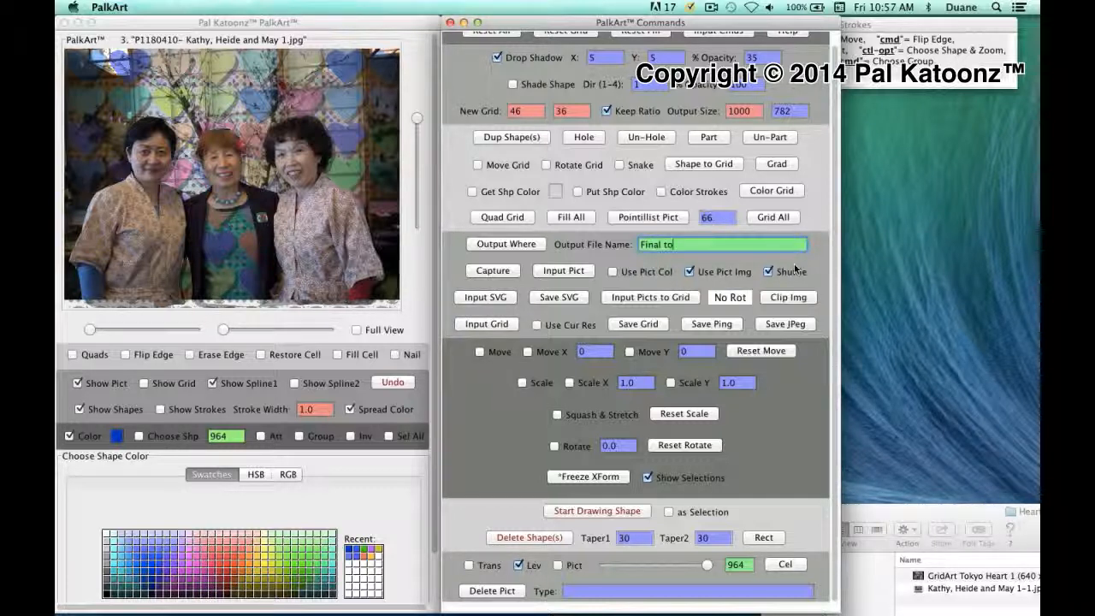
pyautogui.write('l to')
pyautogui.press('BackSpace')
pyautogui.press('BackSpace')
pyautogui.write('Tokyo Girls')
pyautogui.write('with ')
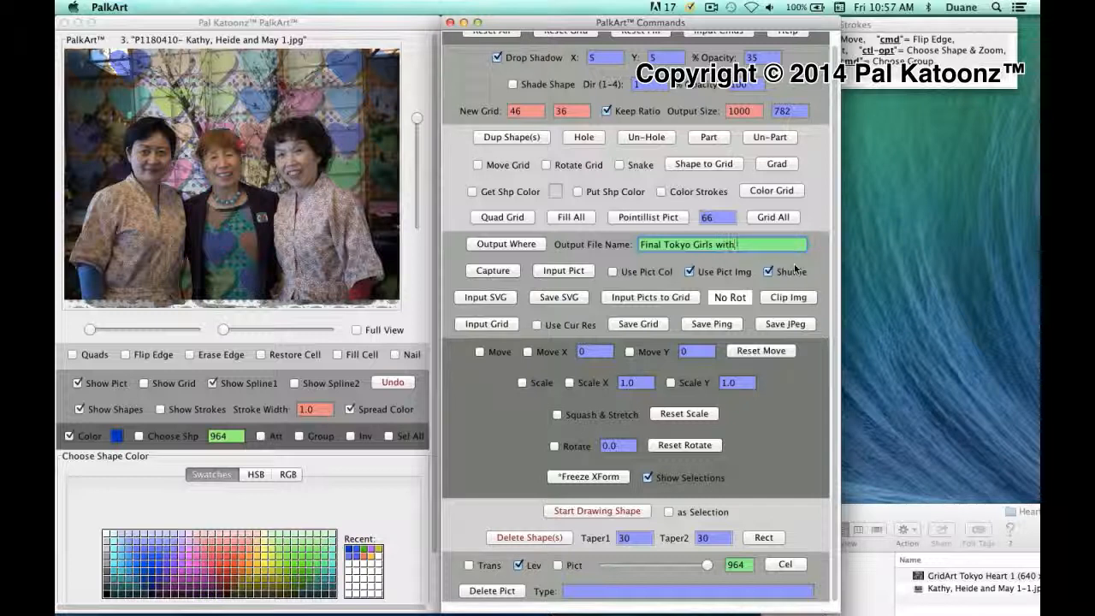
pyautogui.write('Hear')
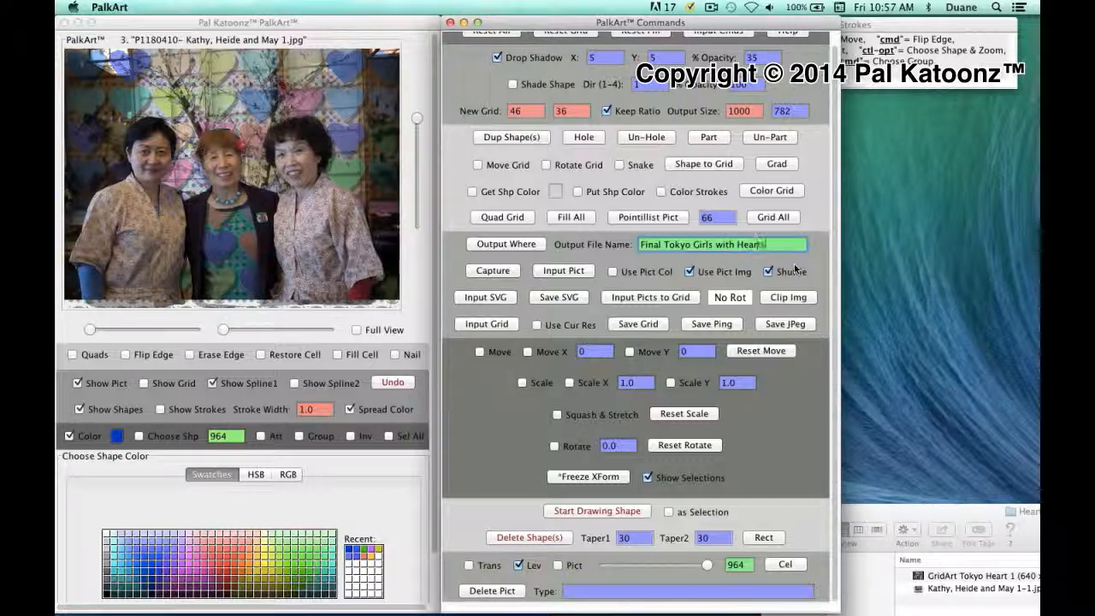
pyautogui.write('ts')
pyautogui.press('Return')
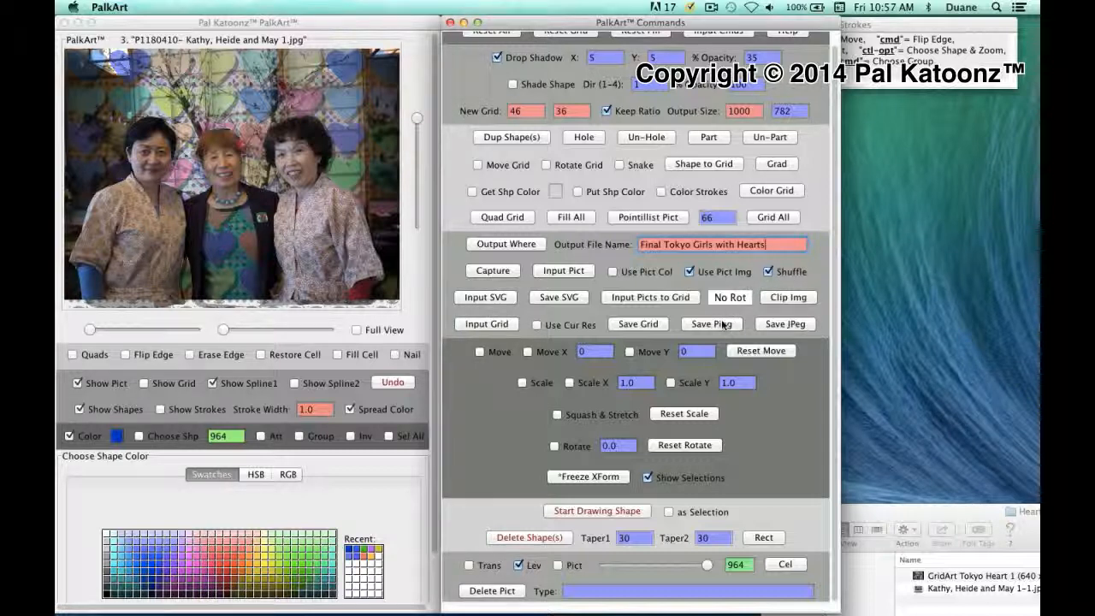
# - Export Final Tokyo Girls with Hearts.jpg to the Heart folder and bring its Finder listing into view
pyautogui.click(785, 324)
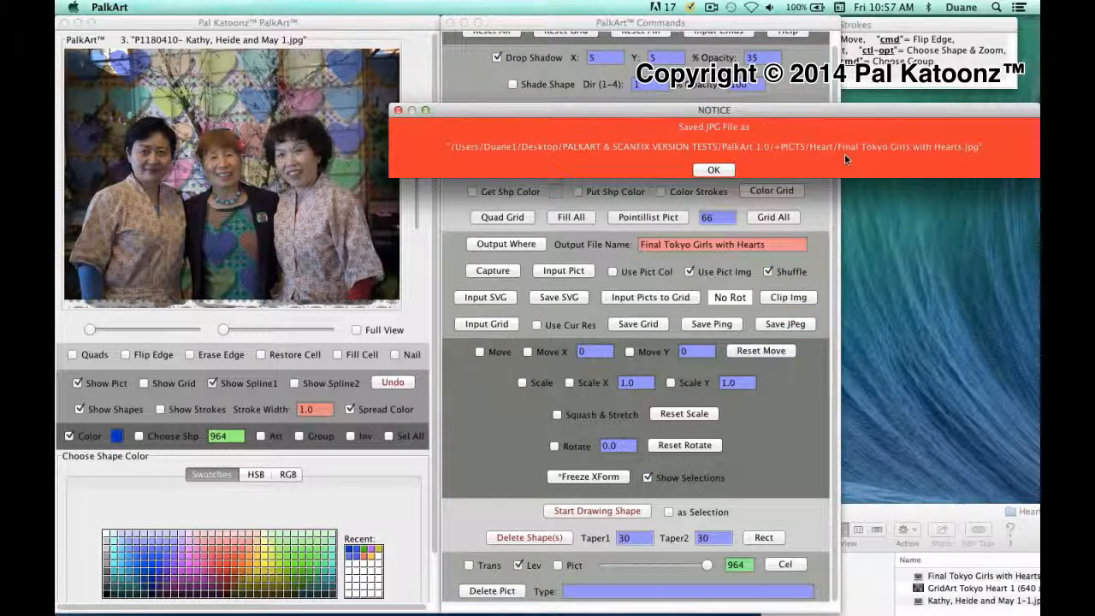
pyautogui.click(713, 170)
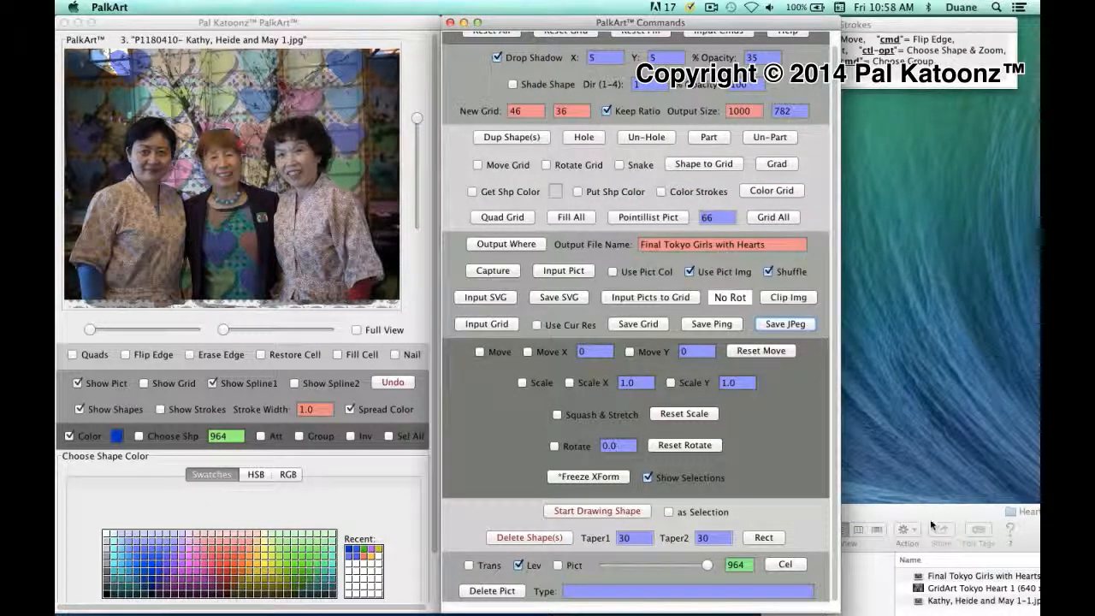
pyautogui.moveTo(930, 510); pyautogui.dragTo(623, 256)
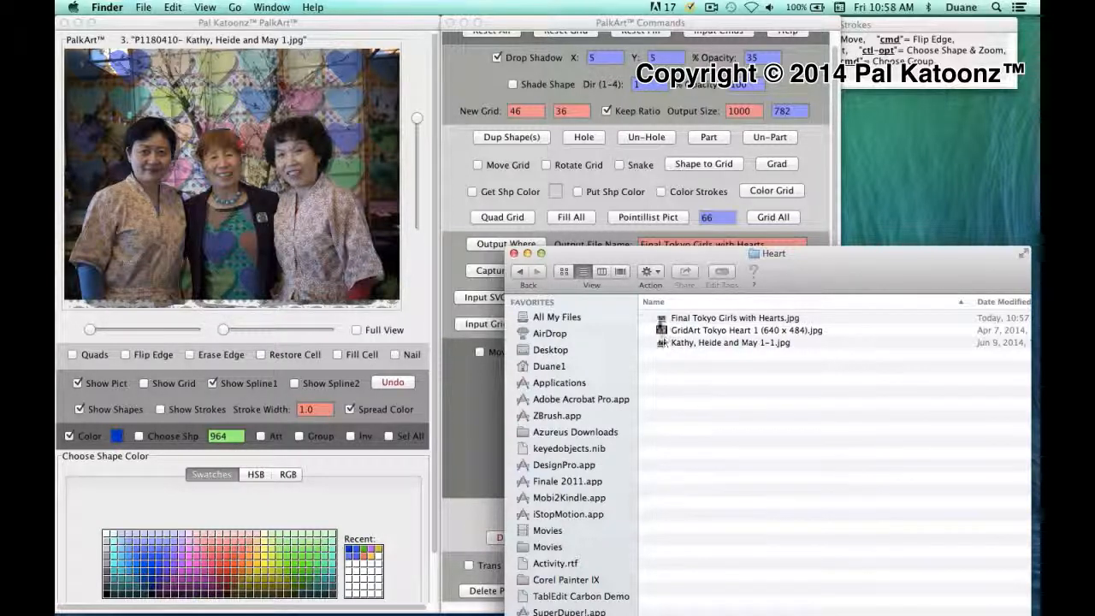
# - Quick Look the exported JPG in Finder, then set the folder aside and return to PalkArt
pyautogui.click(660, 319)
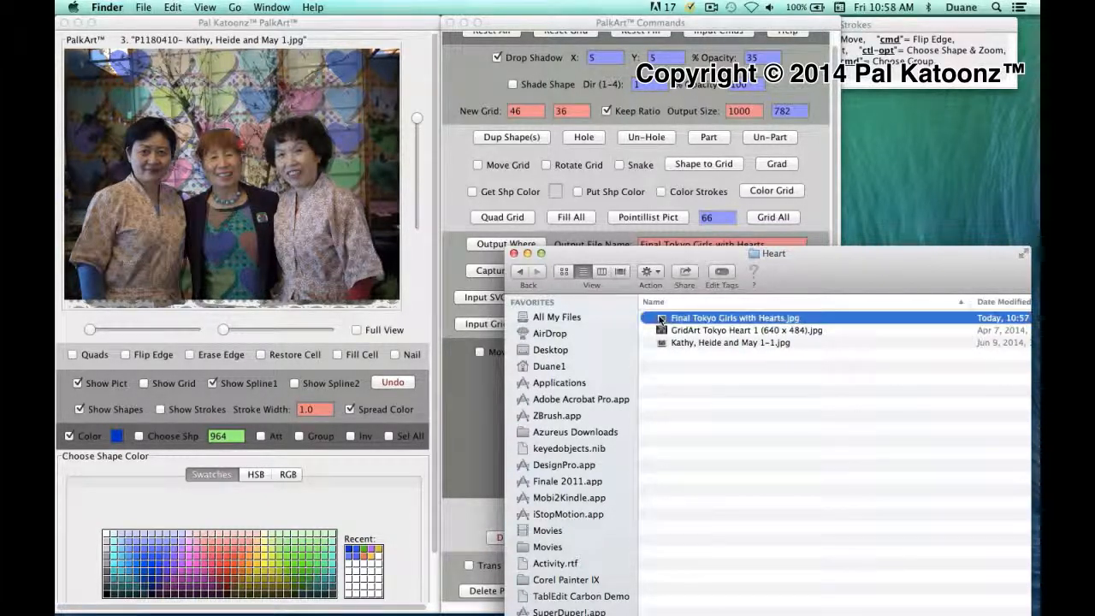
pyautogui.press('space')
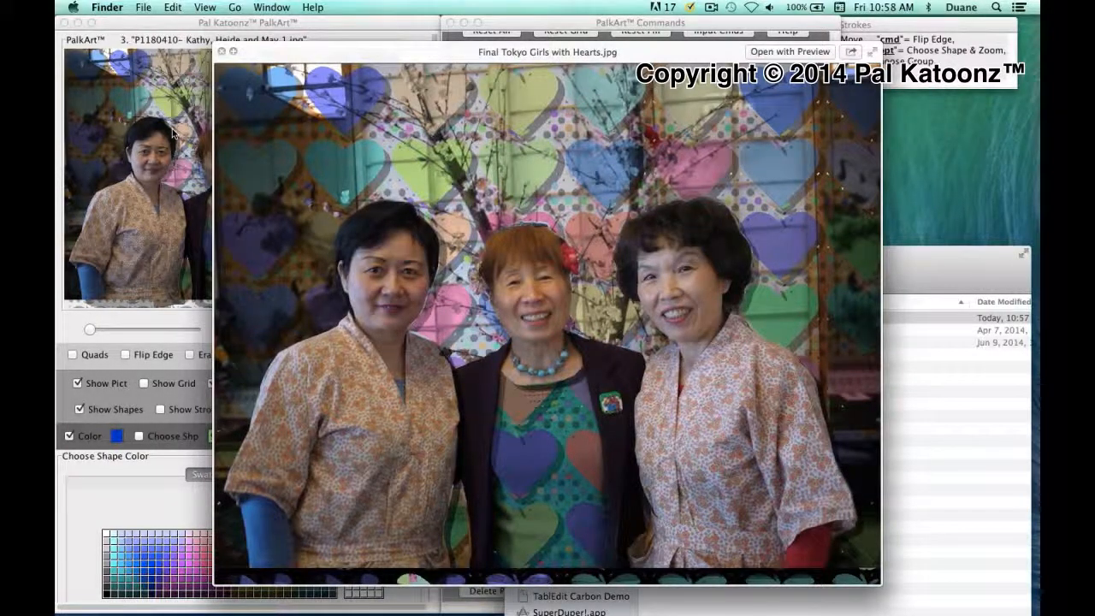
pyautogui.press('space')
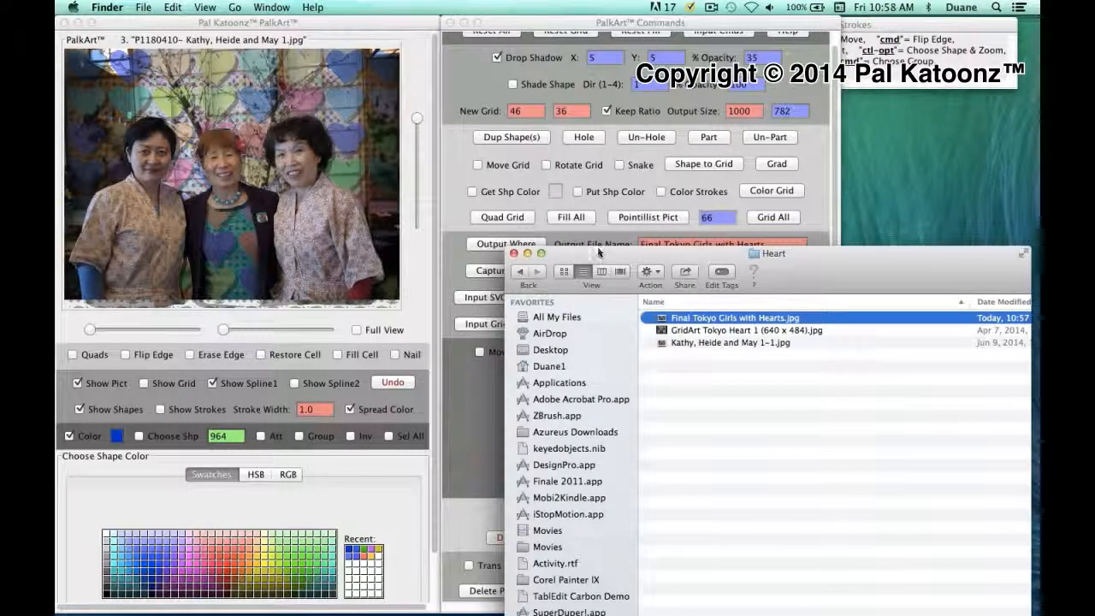
pyautogui.moveTo(596, 252); pyautogui.dragTo(923, 482)
pyautogui.click(782, 414)
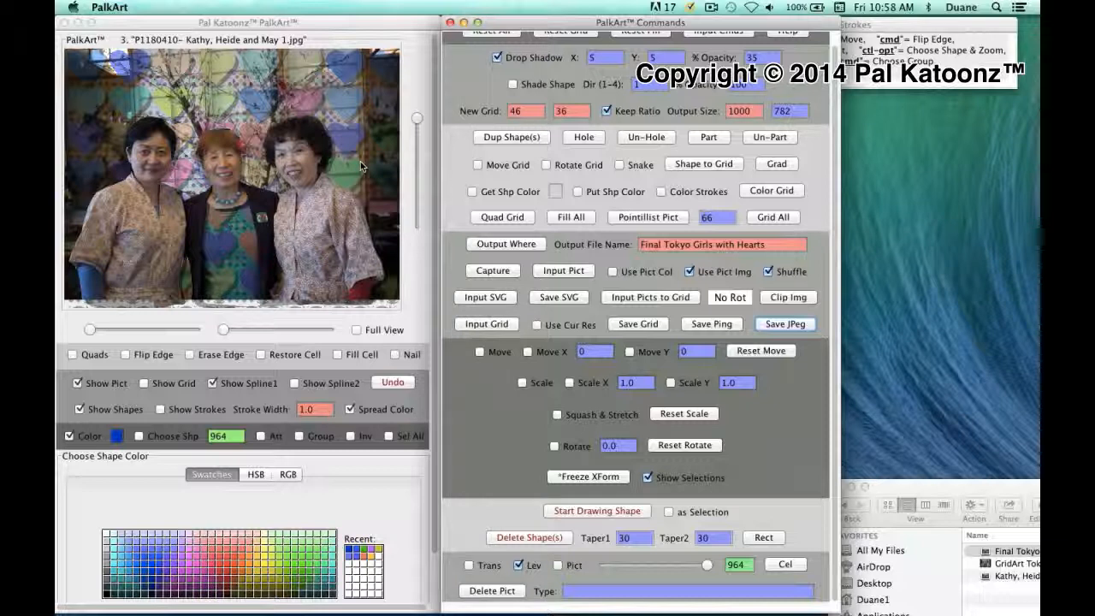
# - Hide the photo and export the bare heart grid as Final Tokyo Girls with Hearts.png
pyautogui.click(77, 384)
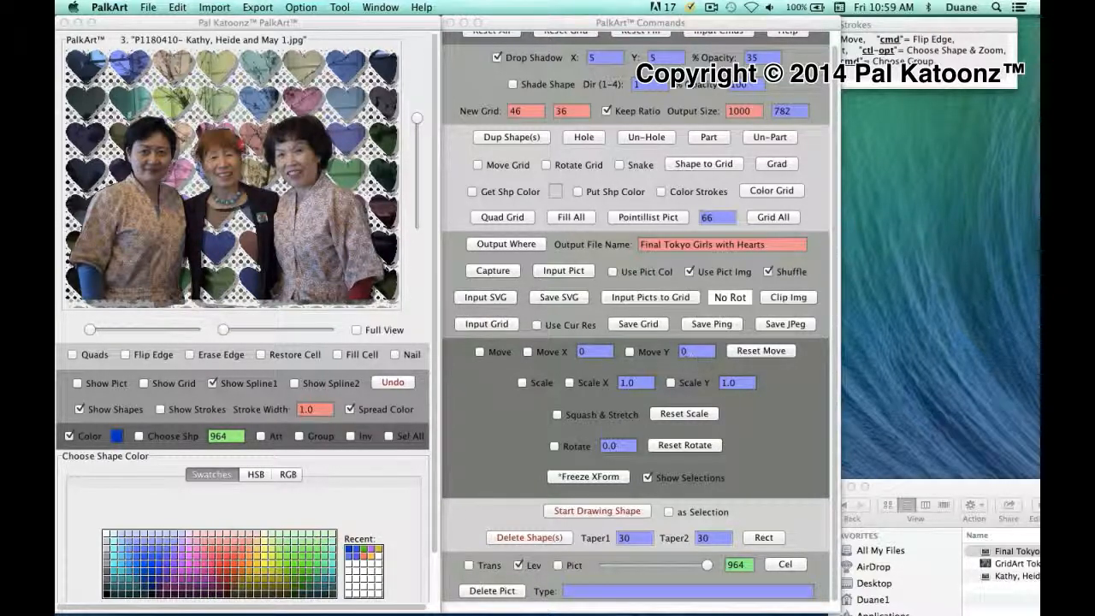
pyautogui.click(707, 324)
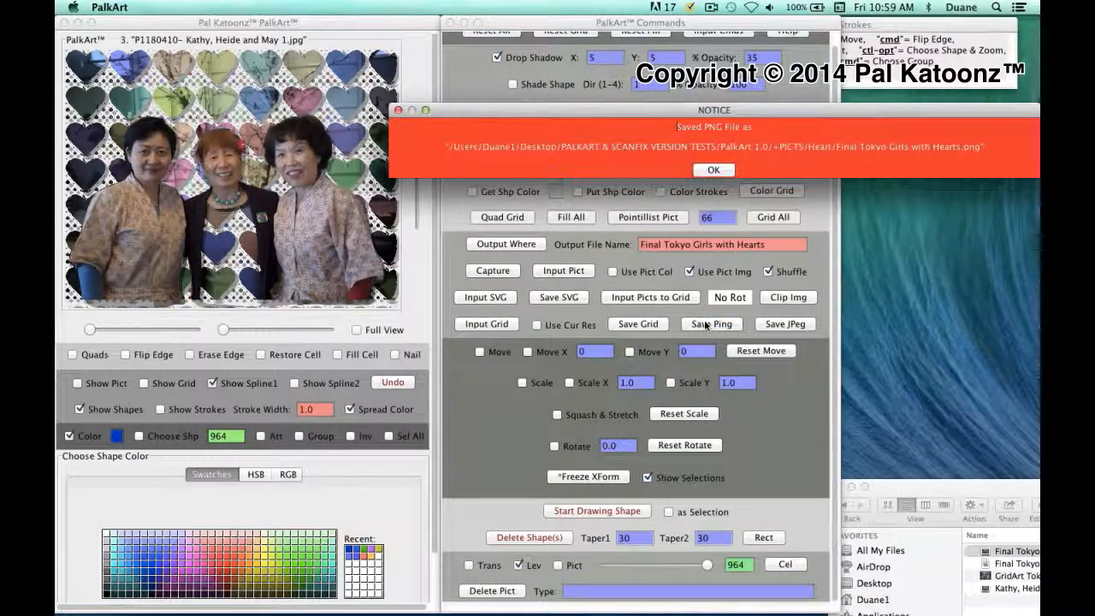
pyautogui.click(715, 170)
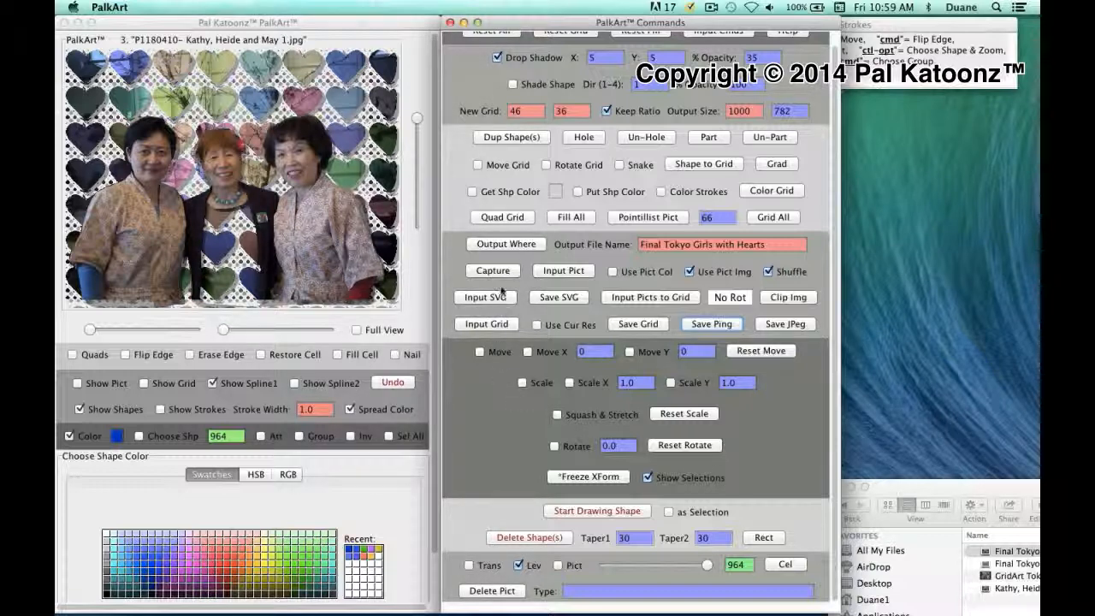
# - Load Boat in Lake.jpg from +PICTS > Multiple > Mult 3 as picture 4
pyautogui.click(560, 271)
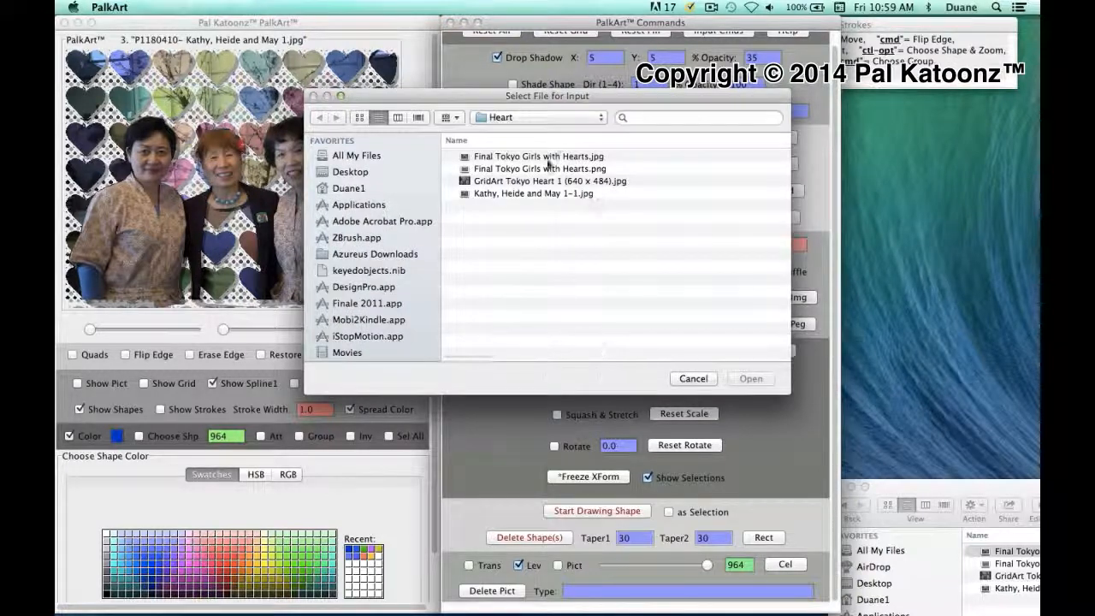
pyautogui.click(596, 117)
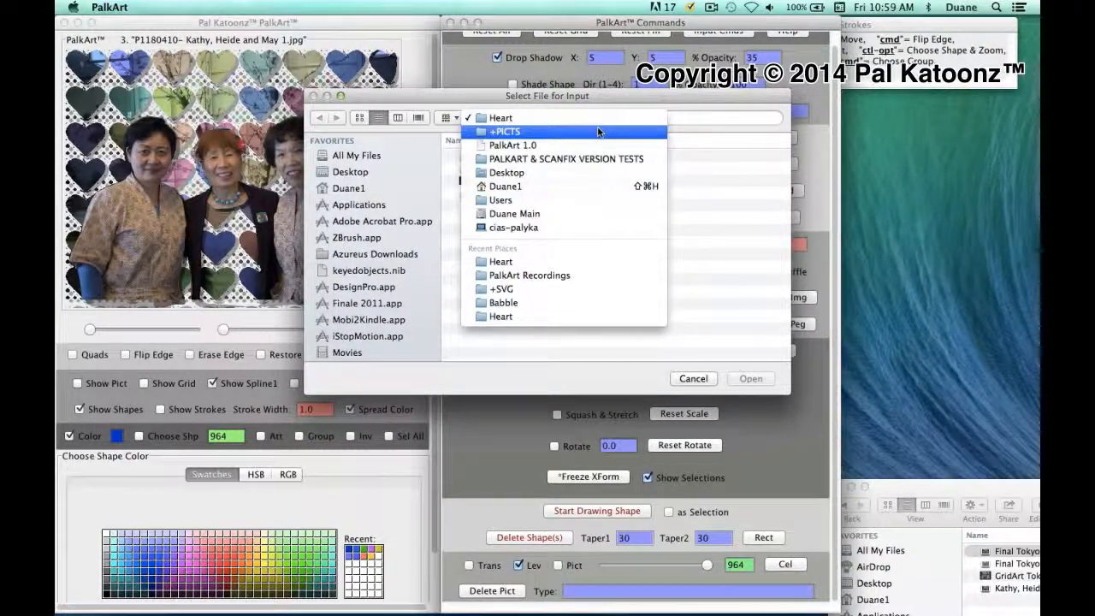
pyautogui.click(597, 130)
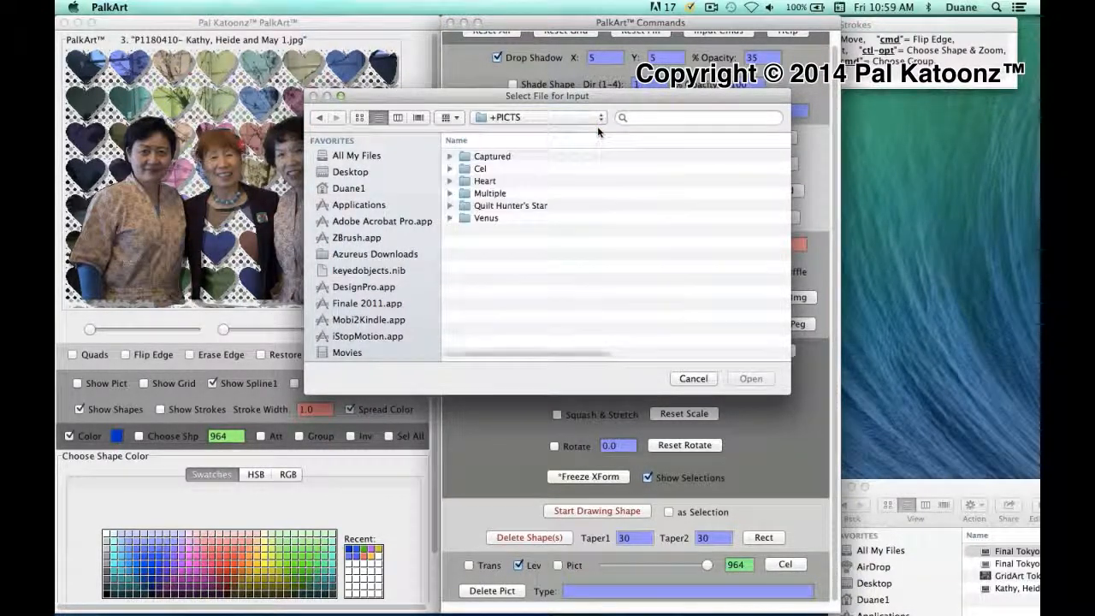
pyautogui.click(465, 196)
pyautogui.doubleClick(465, 194)
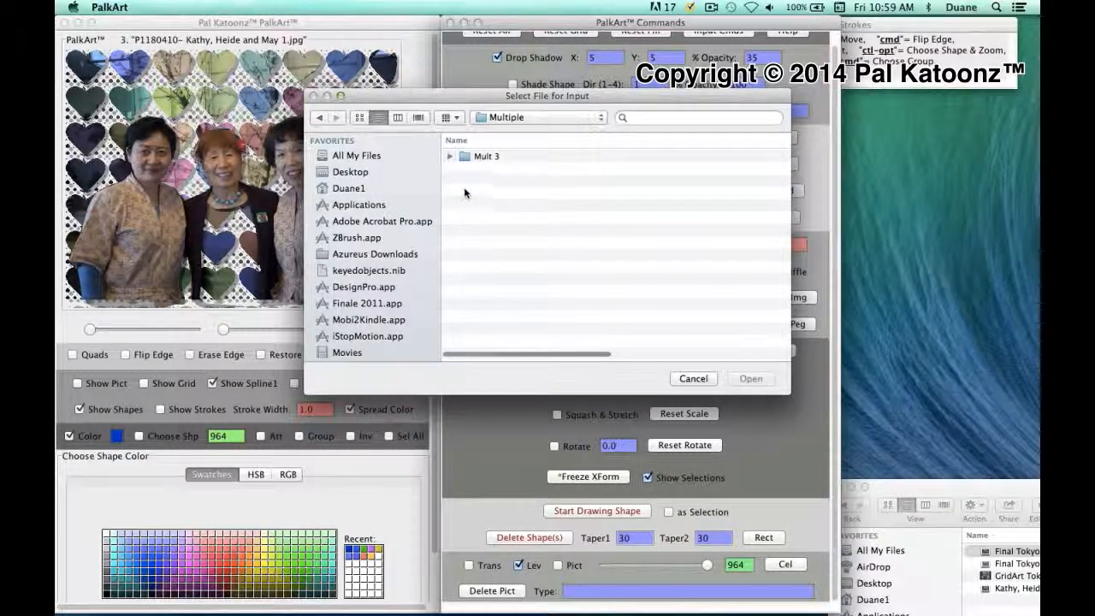
pyautogui.click(465, 156)
pyautogui.doubleClick(464, 157)
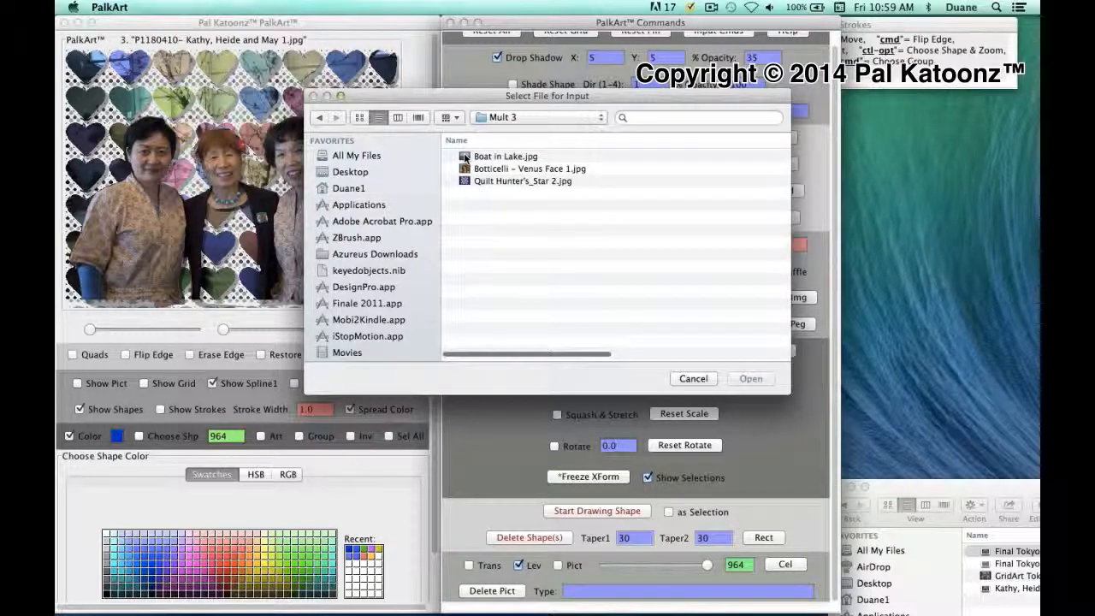
pyautogui.click(466, 156)
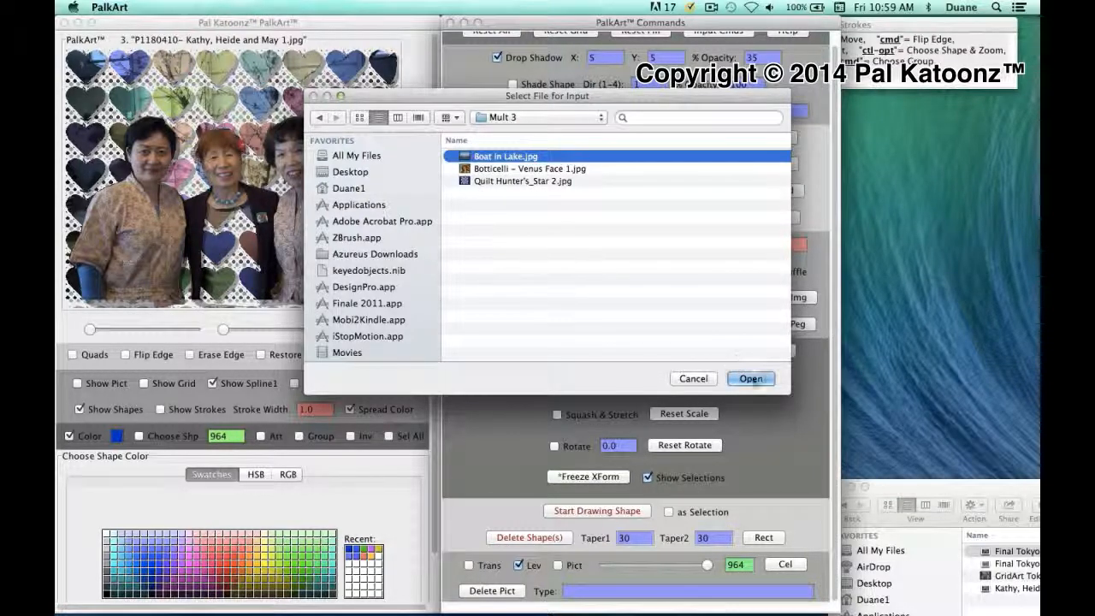
pyautogui.click(751, 379)
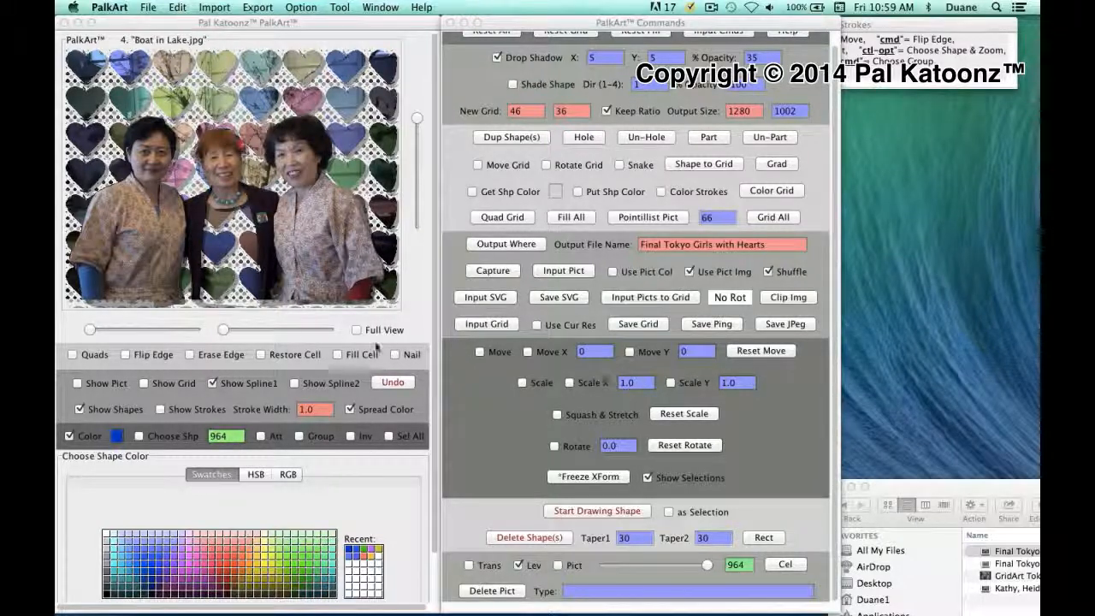
# - Show the boat photo without the heart shapes and reveal the Cel options
pyautogui.click(77, 383)
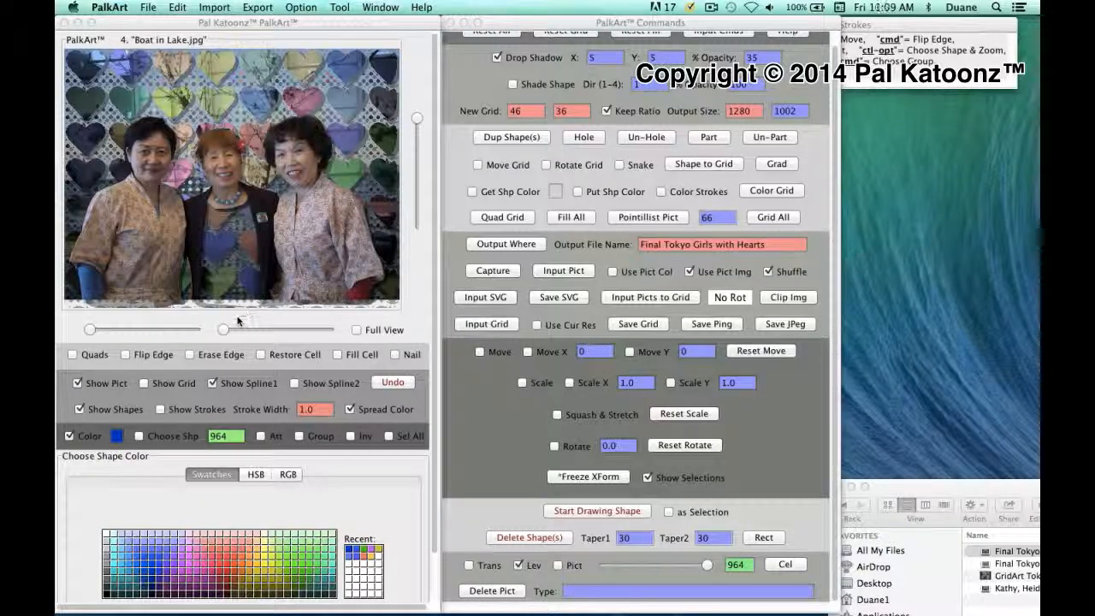
pyautogui.click(79, 409)
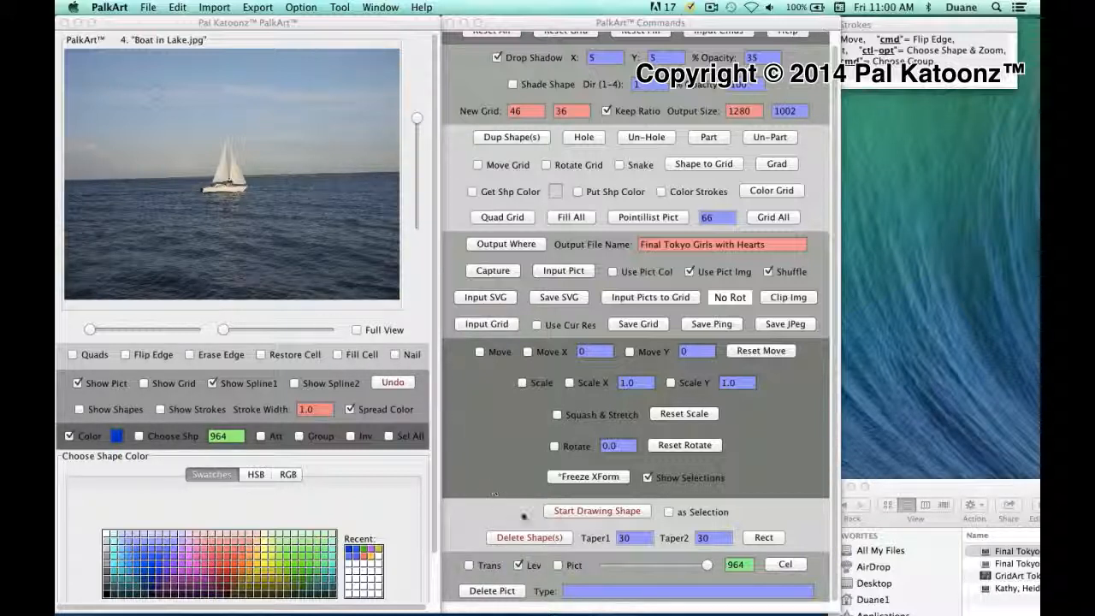
pyautogui.click(794, 565)
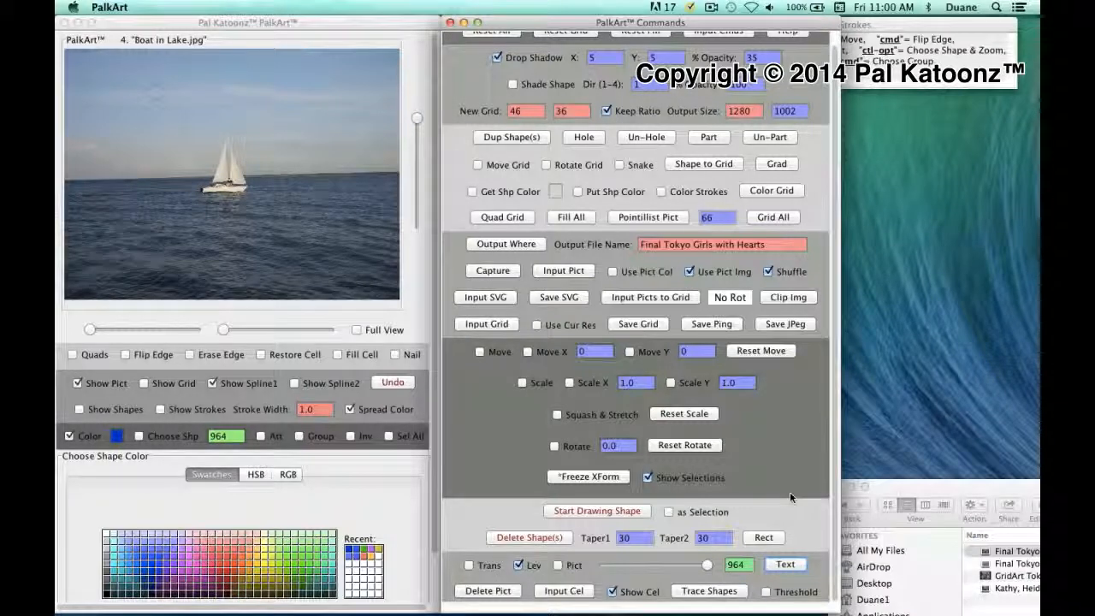
# - Load Final Tokyo Girls with Hearts.png from +PICTS > Heart as a cel over the boat photo
pyautogui.click(580, 591)
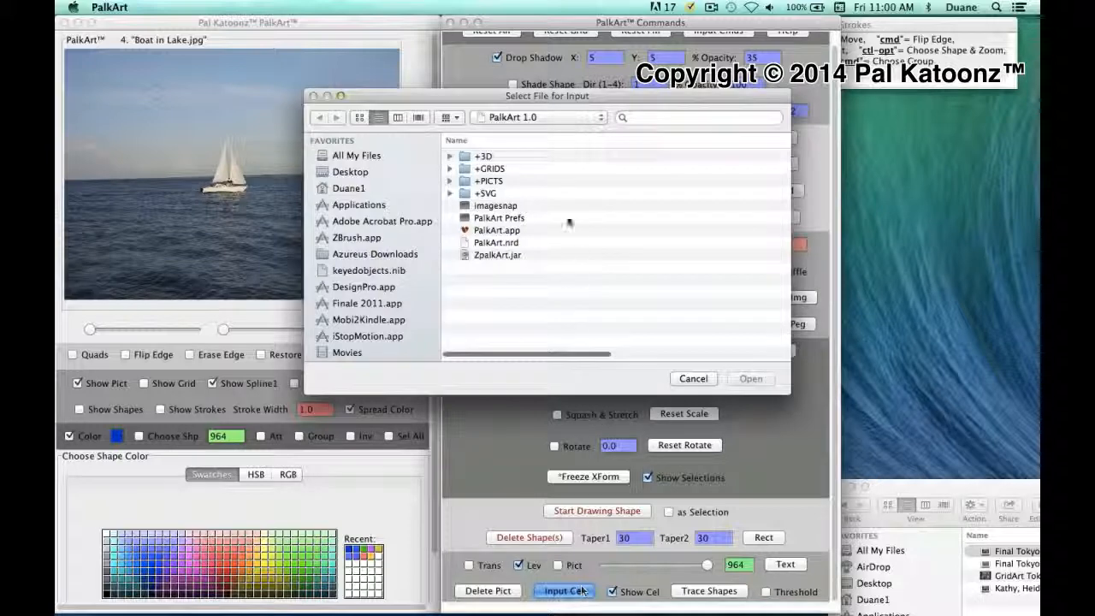
pyautogui.doubleClick(468, 181)
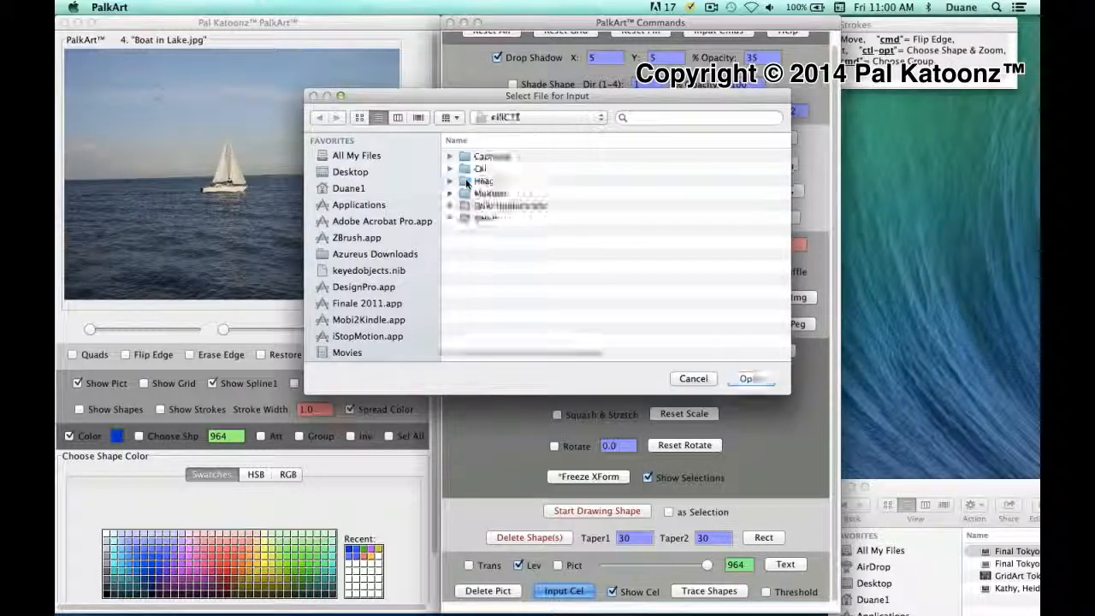
pyautogui.doubleClick(466, 181)
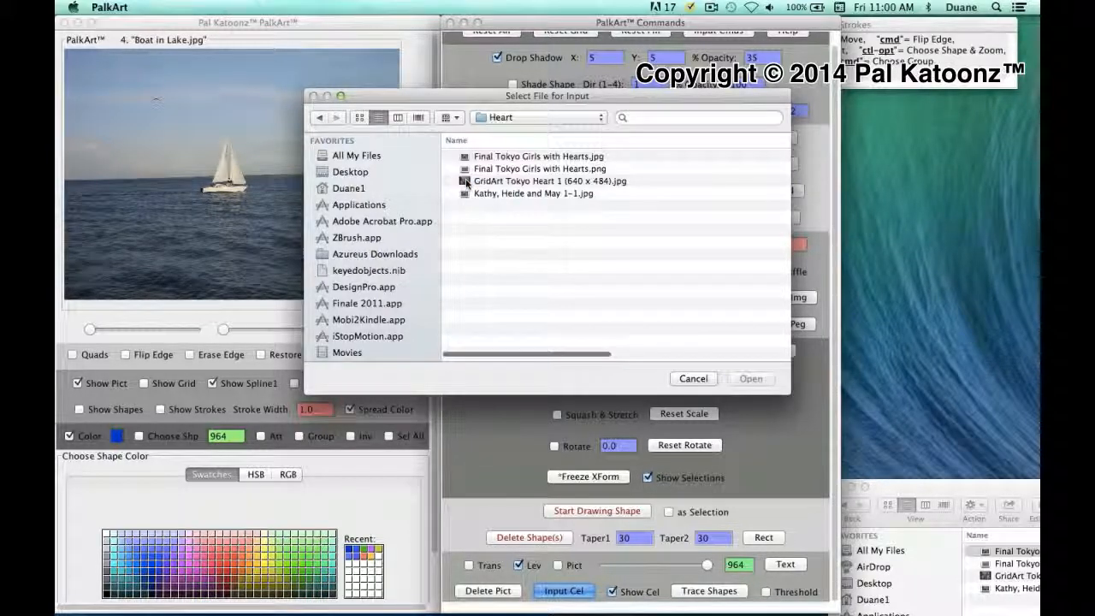
pyautogui.click(473, 172)
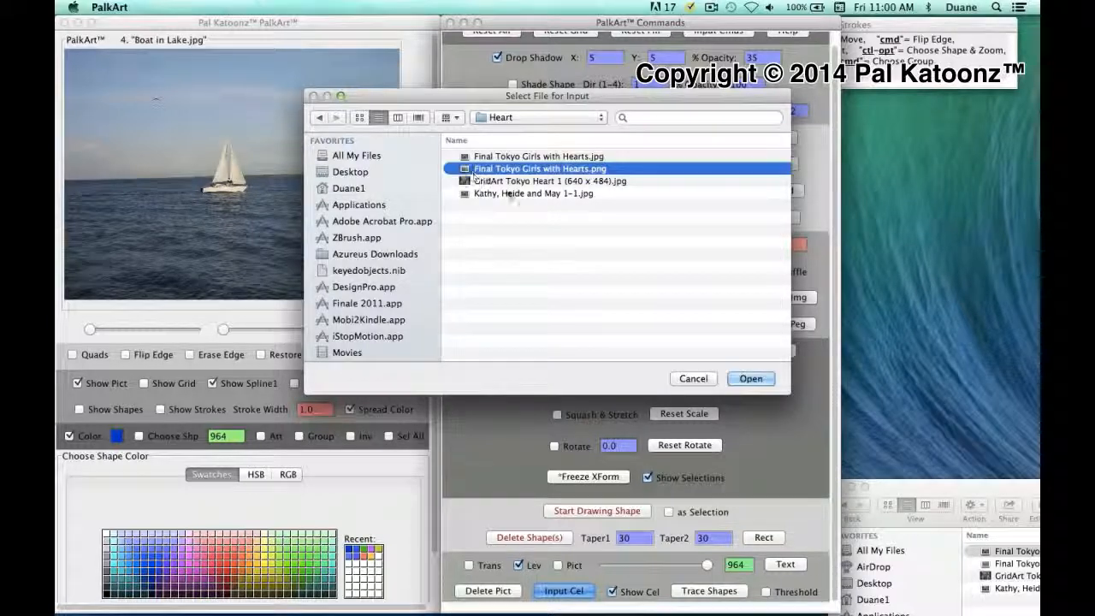
pyautogui.click(749, 378)
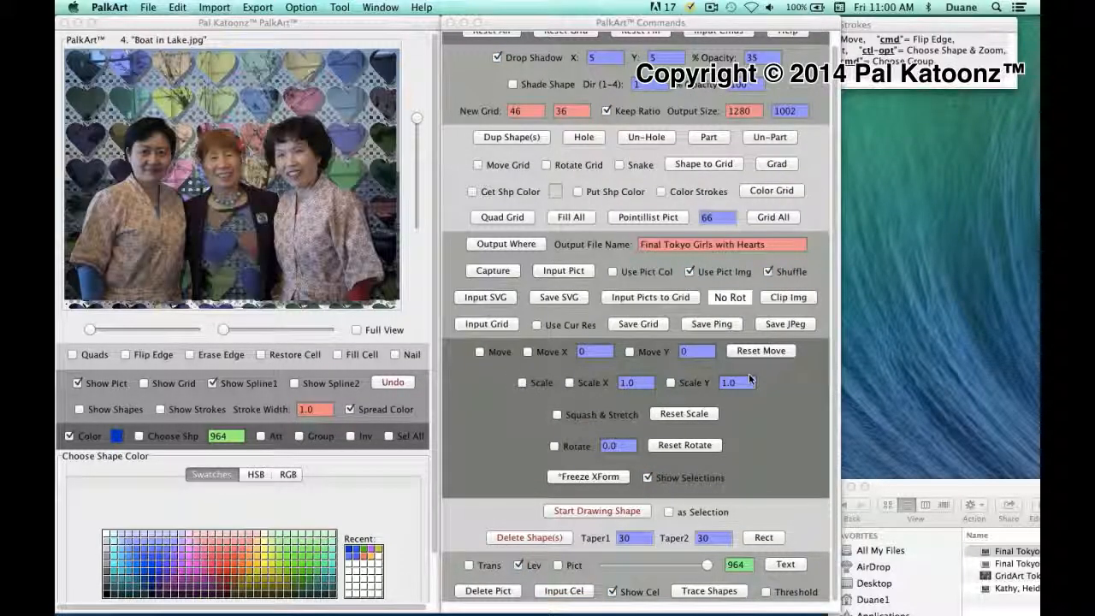